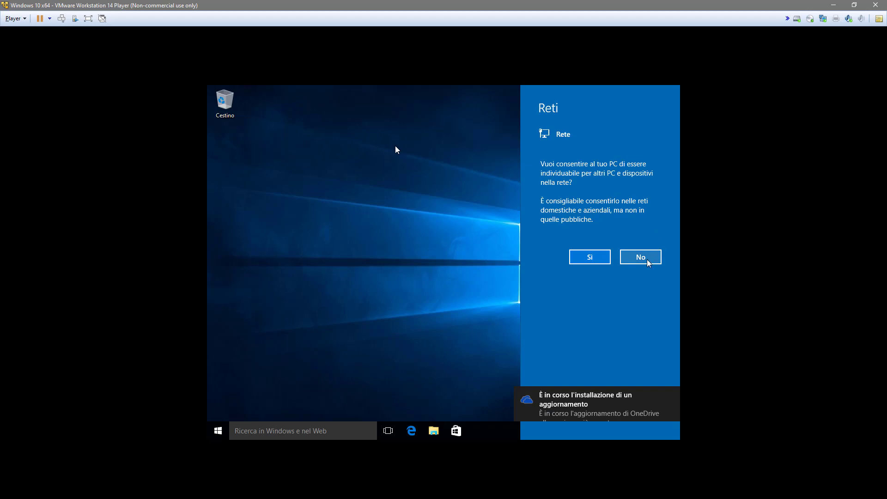
# - Decline making this PC discoverable on the network and open the advanced display settings (Impostazioni schermo avanzate)
pyautogui.click(644, 260)
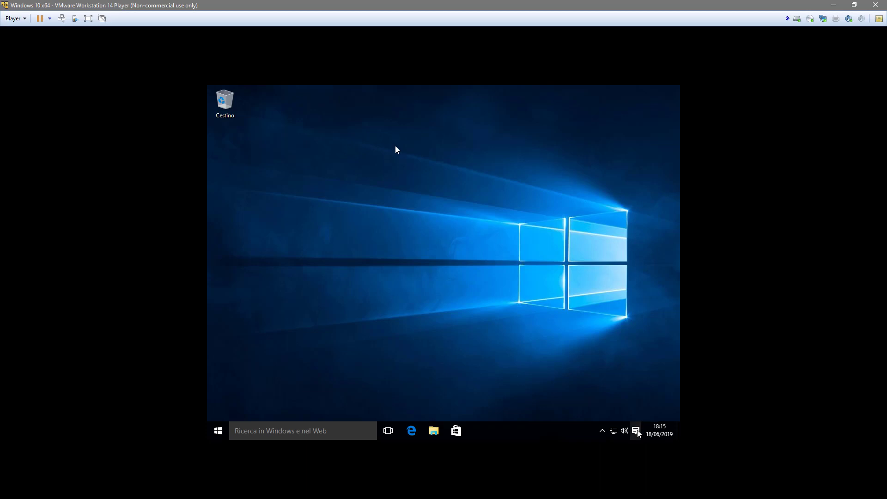
pyautogui.rightClick(454, 302)
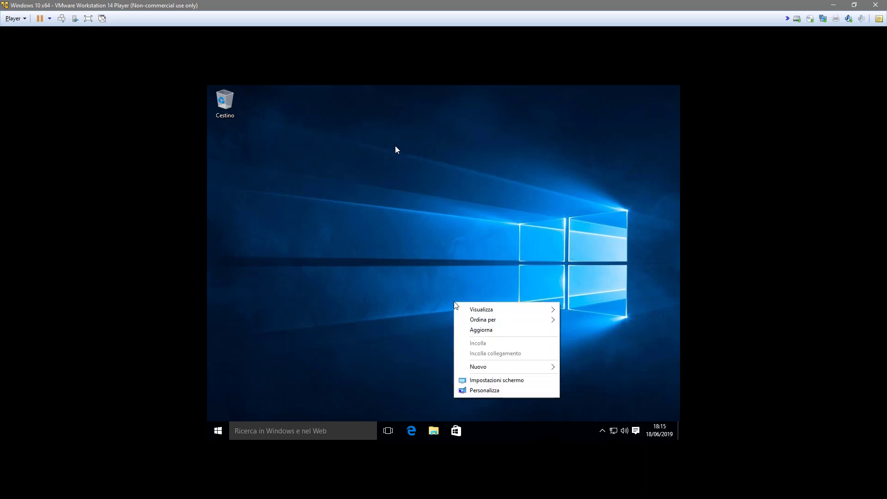
pyautogui.click(498, 380)
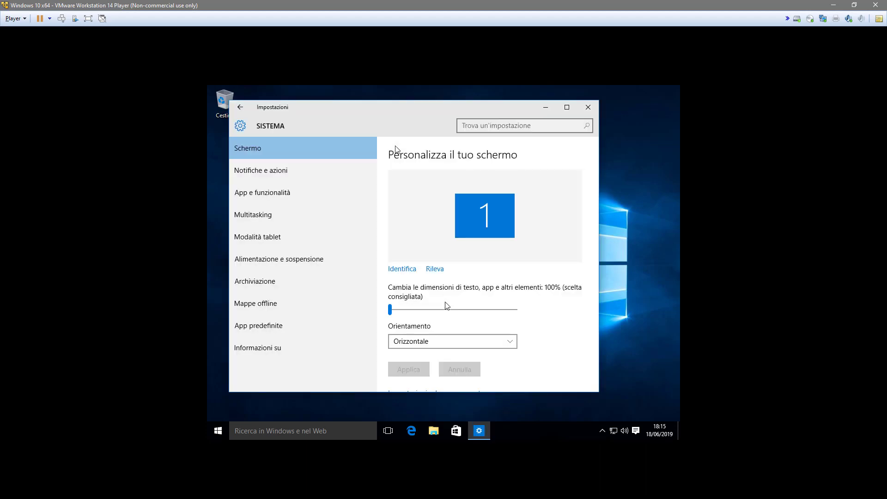
pyautogui.scroll(-1, 447, 306)
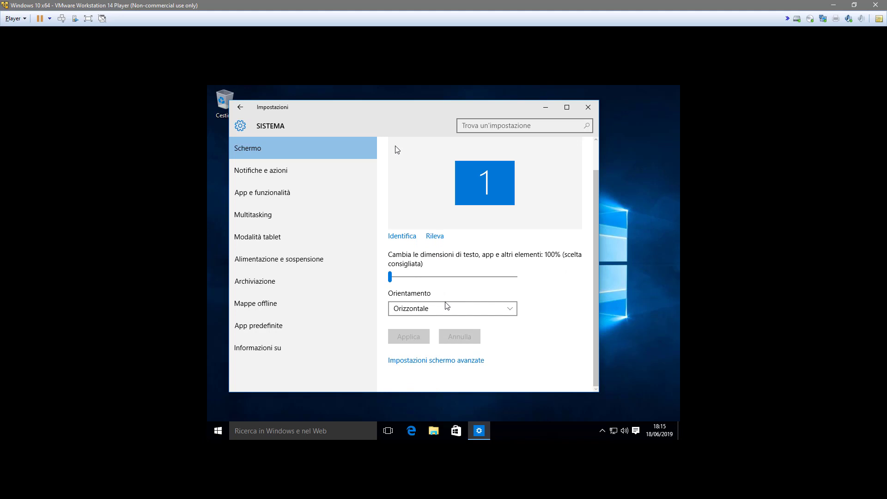
pyautogui.click(446, 363)
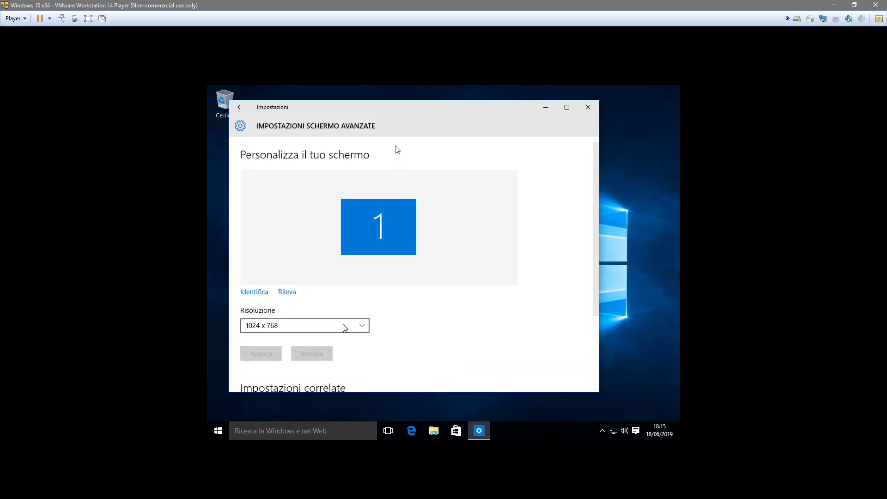
# - Try the 1920 x 1080 display resolution and revert to the previous one
pyautogui.click(286, 329)
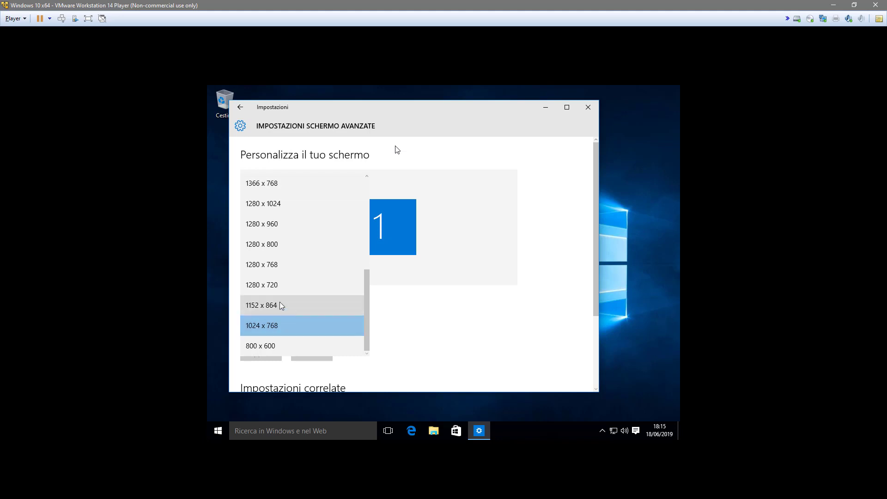
pyautogui.scroll(1, 281, 282)
pyautogui.scroll(4, 280, 282)
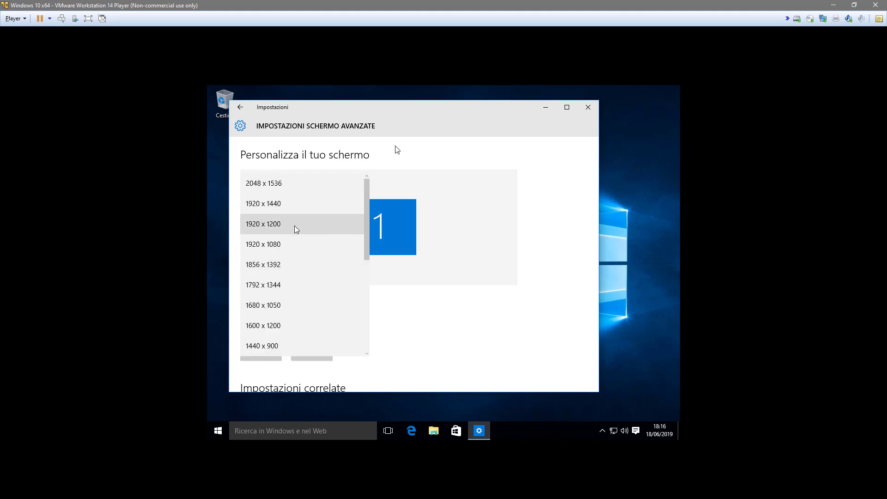
pyautogui.click(292, 244)
pyautogui.click(261, 353)
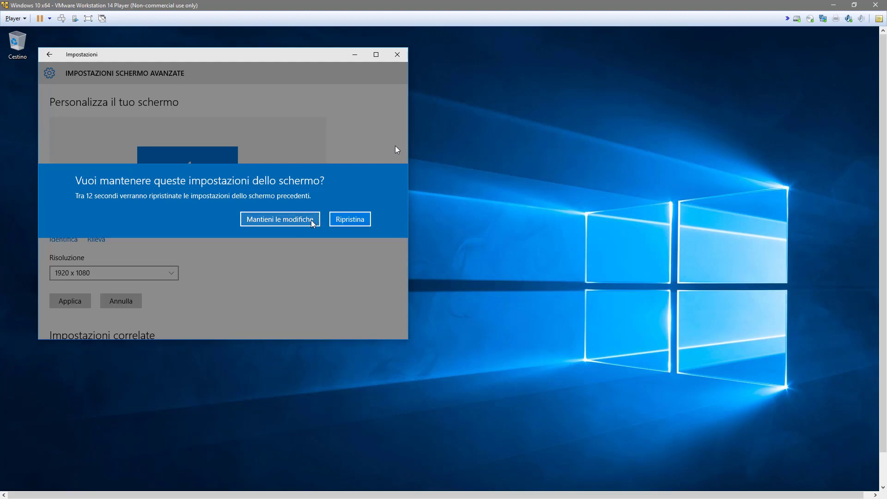
pyautogui.click(342, 222)
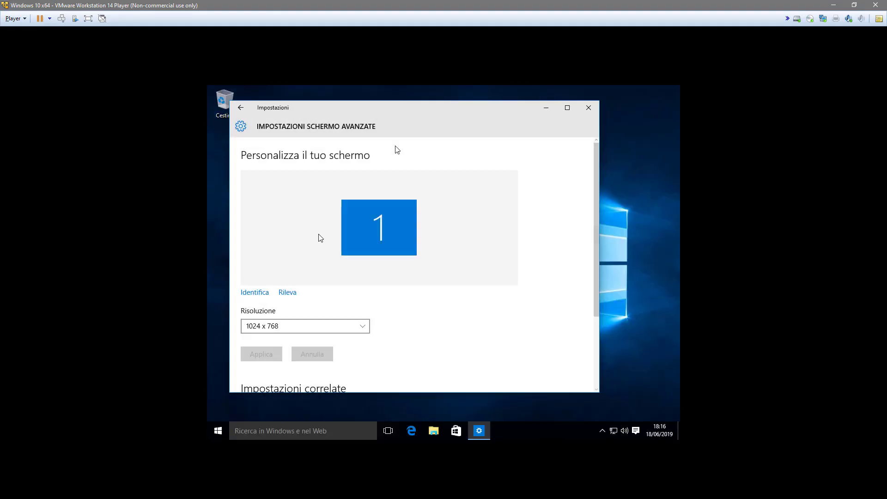
# - Try the 1680 x 1050 display resolution and revert to the previous one
pyautogui.click(294, 326)
pyautogui.scroll(3, 294, 326)
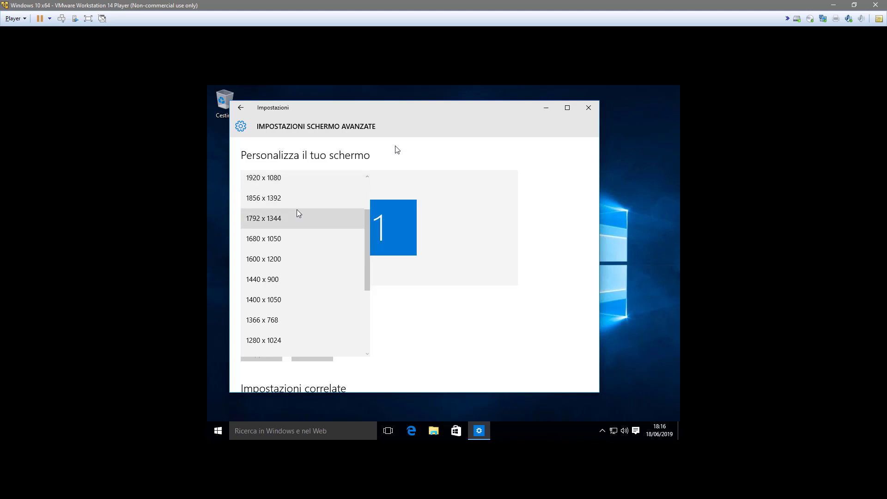
pyautogui.click(264, 241)
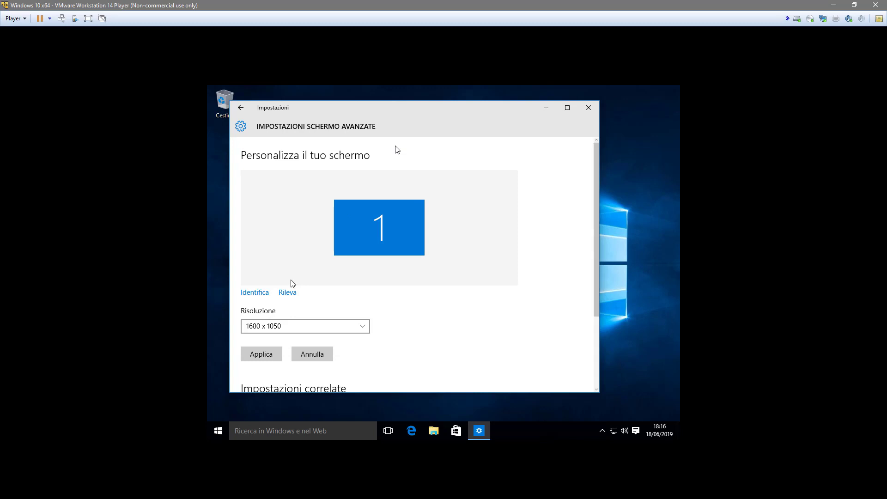
pyautogui.click(258, 357)
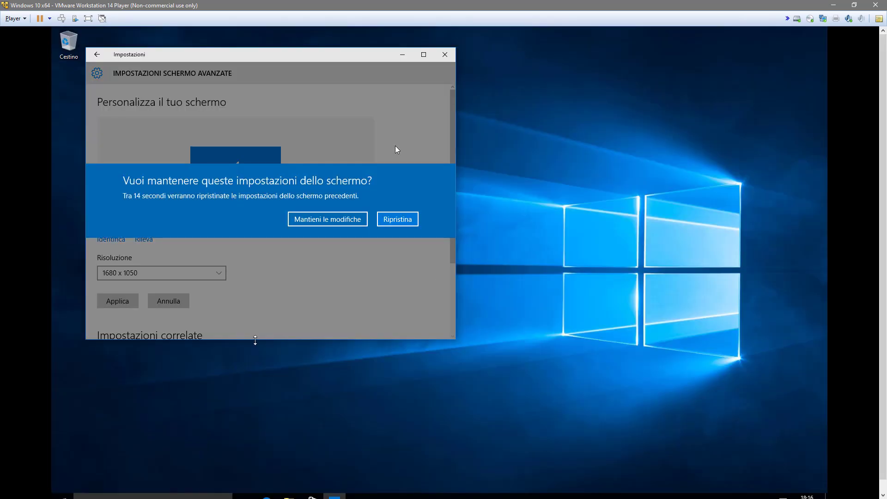
pyautogui.click(398, 219)
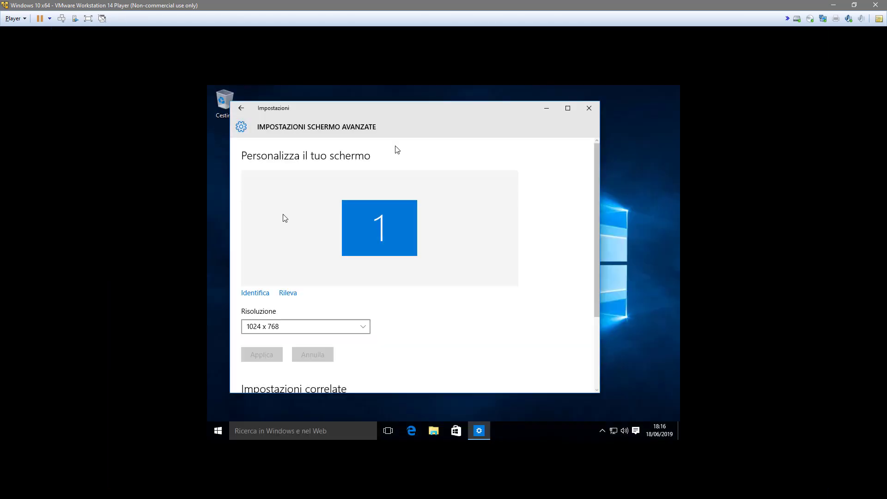
# - Set the display resolution to 1280 x 1024, keep the change and close the settings window
pyautogui.click(283, 327)
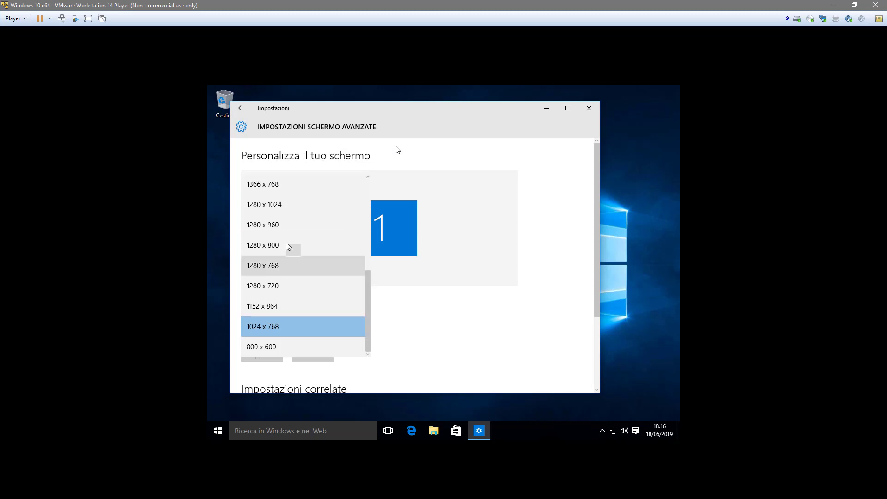
pyautogui.click(286, 209)
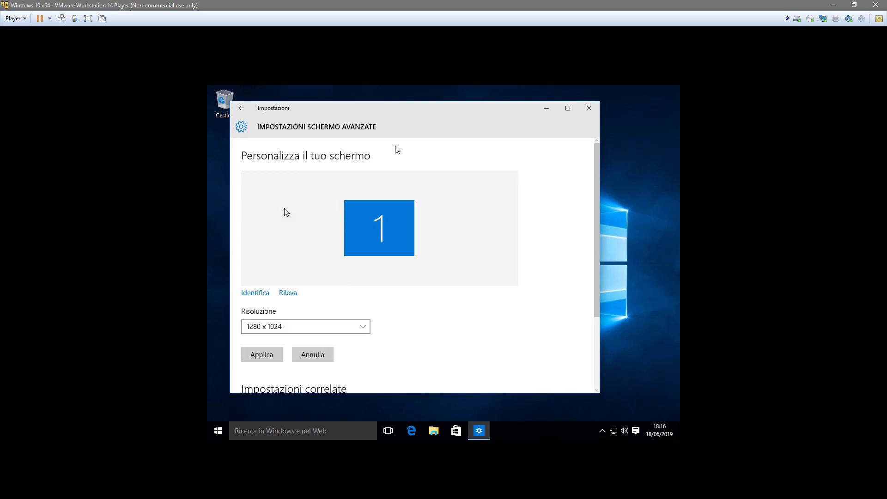
pyautogui.click(262, 355)
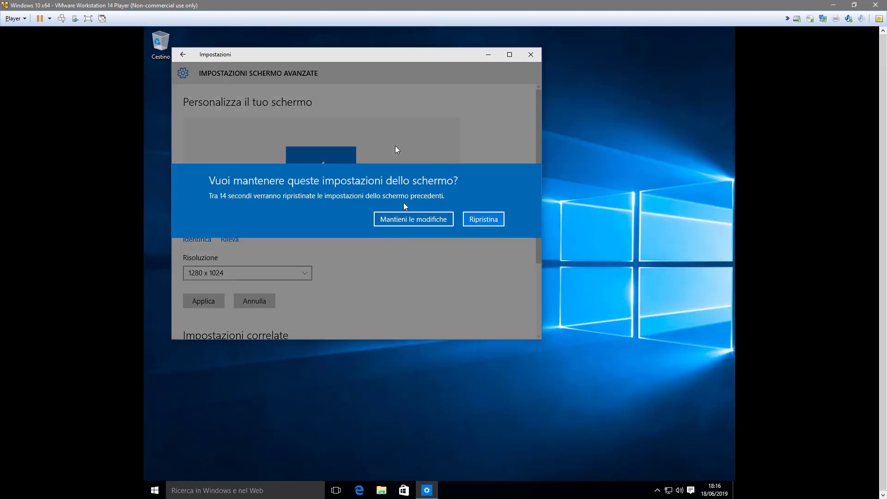
pyautogui.click(409, 220)
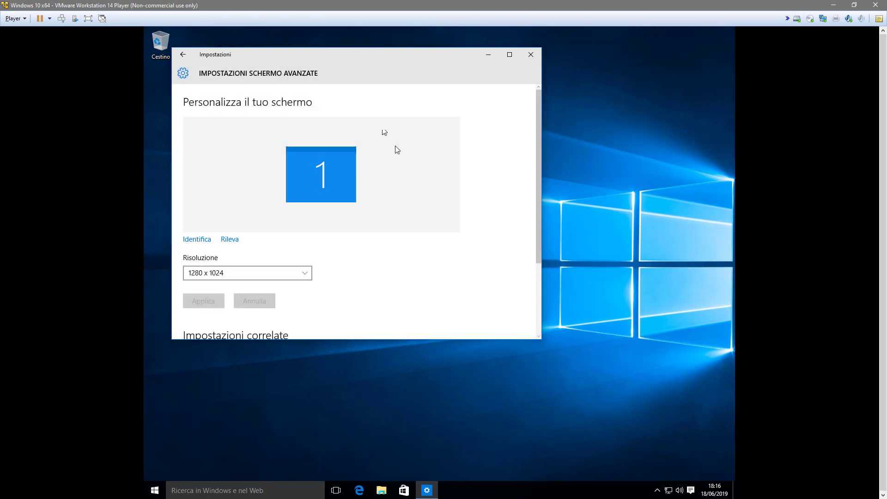
pyautogui.click(531, 54)
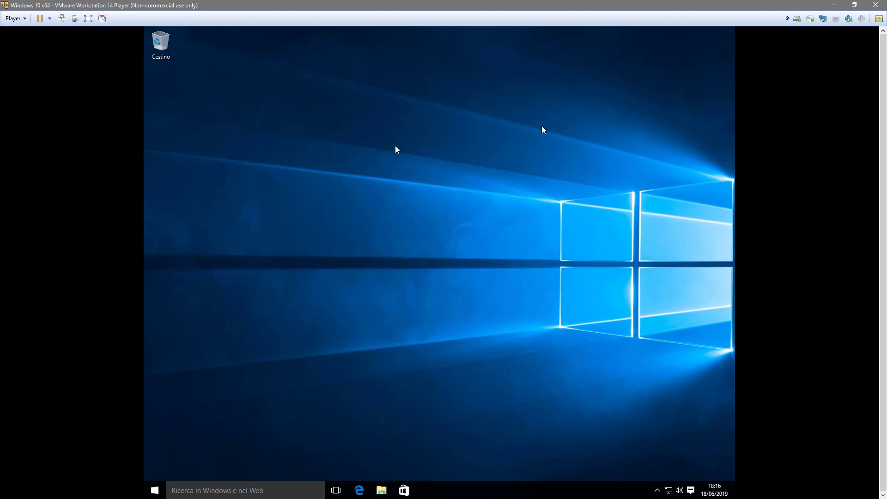
# - Open all system settings from the notification centre and look through the available categories
pyautogui.click(692, 492)
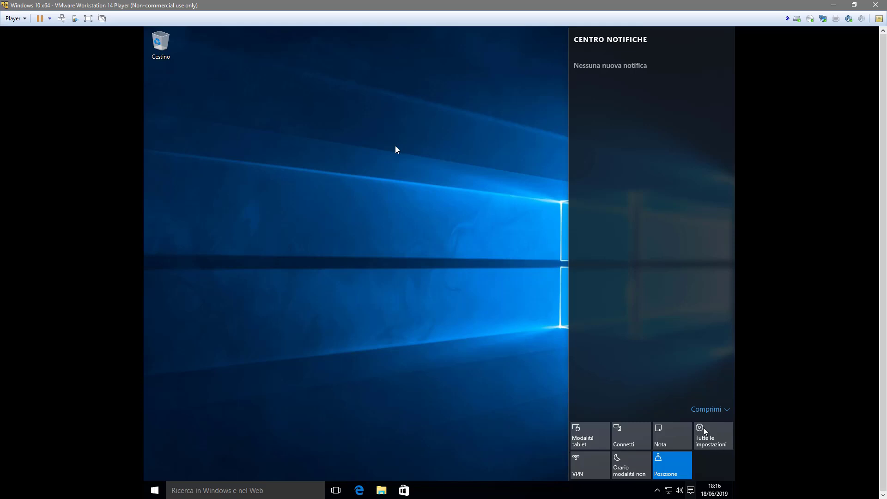
pyautogui.click(719, 442)
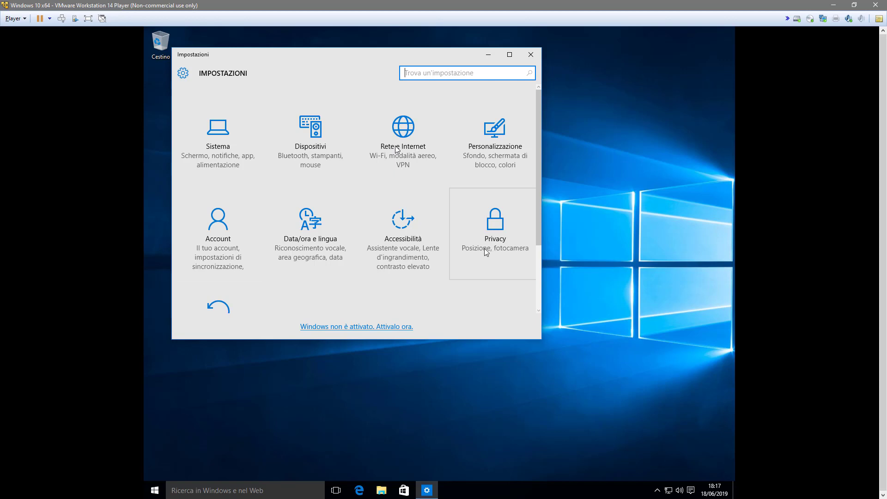
pyautogui.scroll(-2, 279, 195)
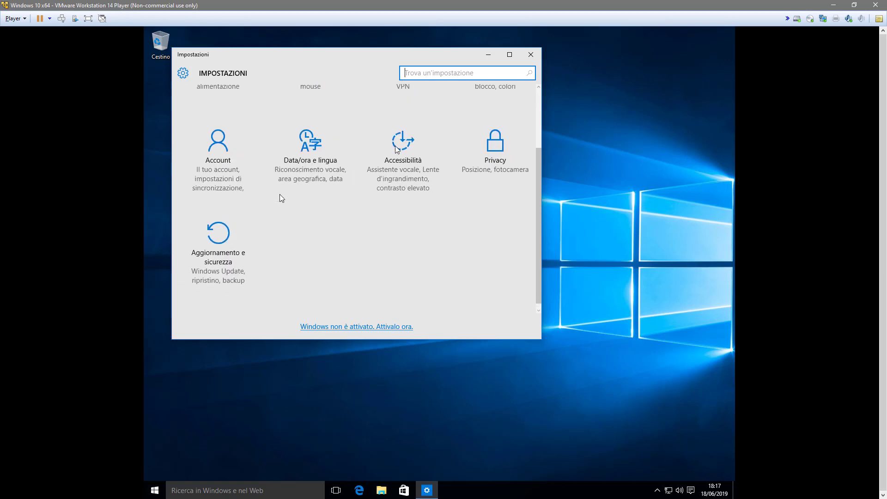
pyautogui.scroll(2, 279, 195)
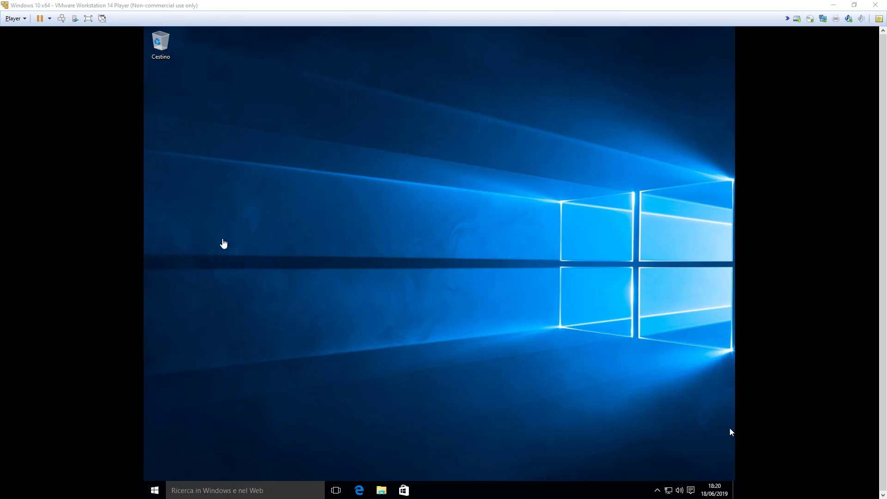
# - Browse the full list of installed apps (Tutte le app) and return to the main Start view
pyautogui.click(155, 491)
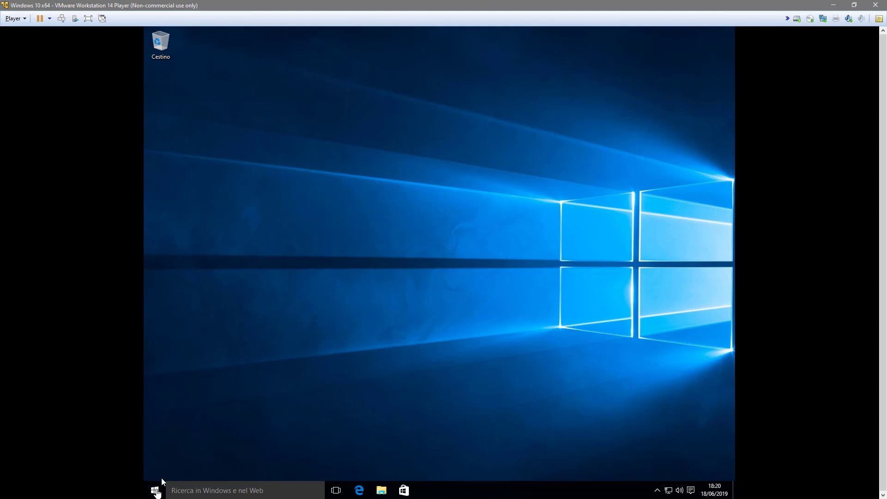
pyautogui.click(155, 491)
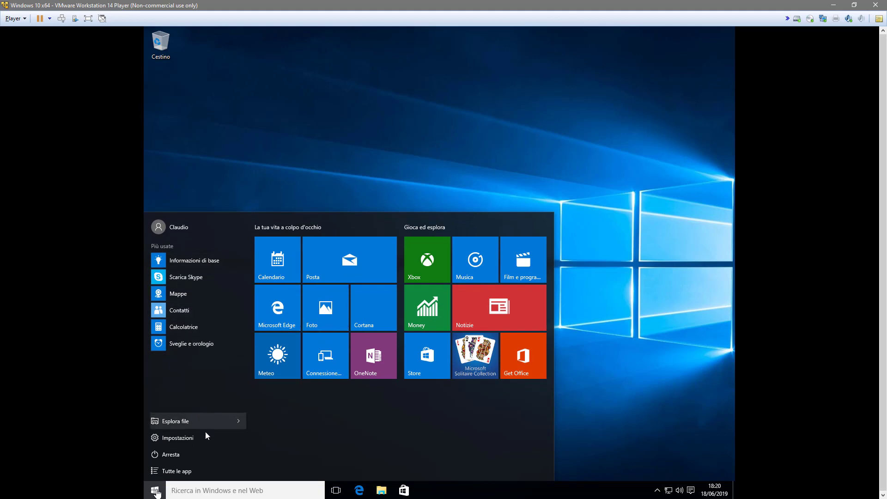
pyautogui.click(167, 472)
pyautogui.scroll(-8, 187, 336)
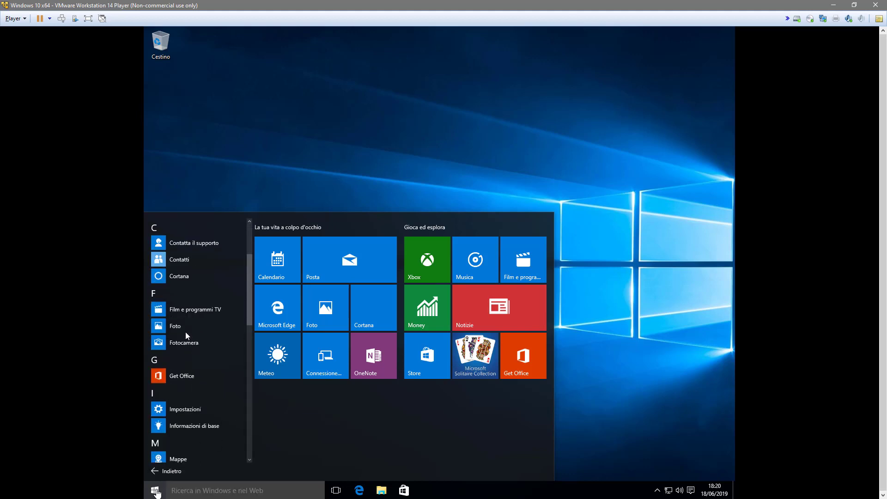
pyautogui.scroll(8, 185, 334)
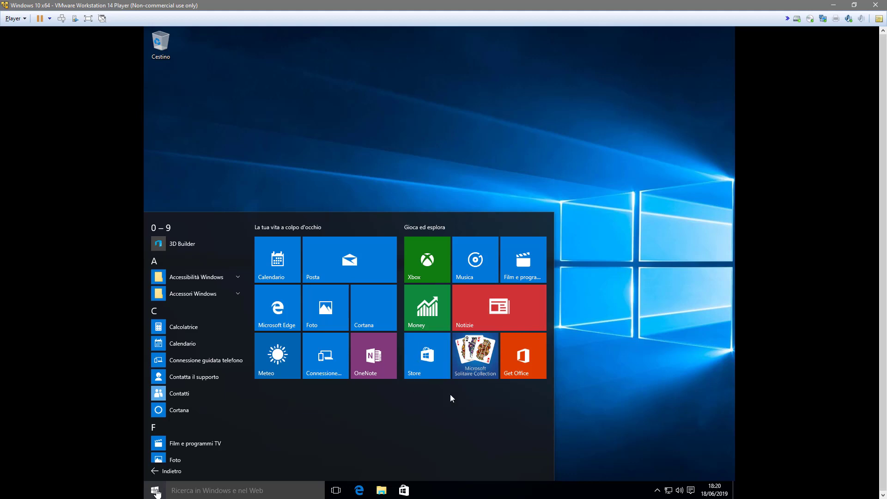
pyautogui.click(170, 471)
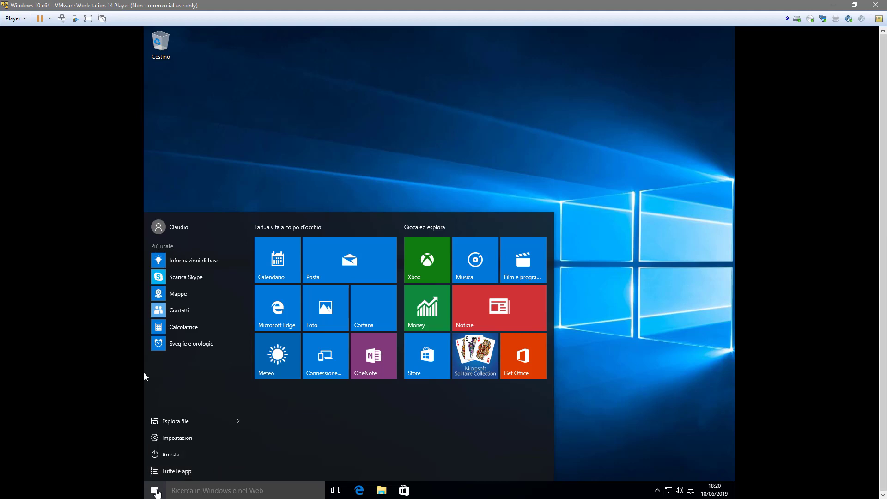
# - View the theme options (Temi) in the Personalizzazione settings and close the settings window
pyautogui.click(187, 436)
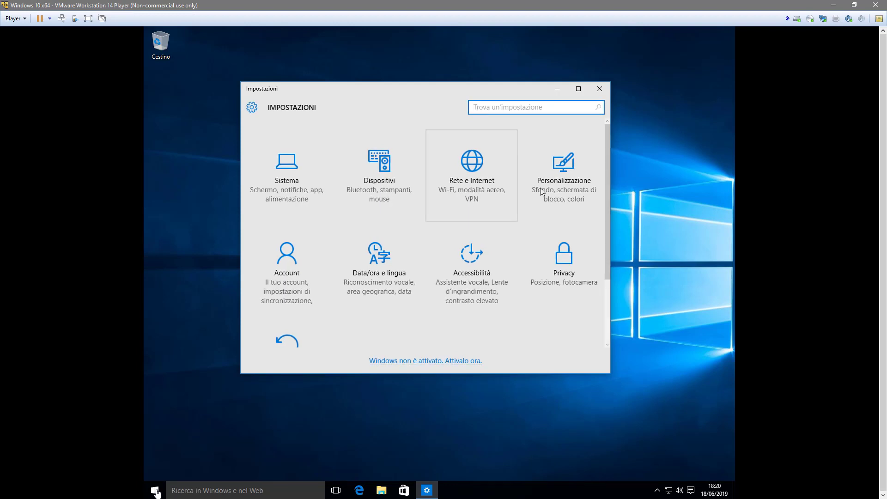
pyautogui.click(572, 161)
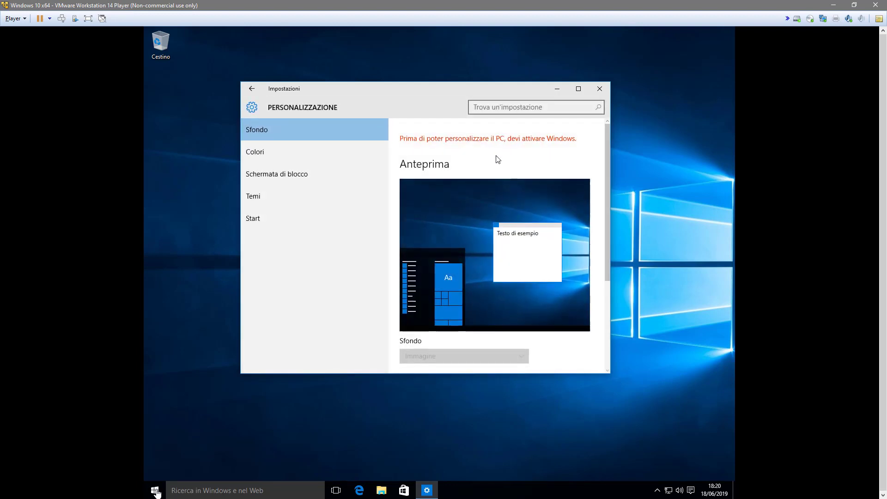
pyautogui.click(262, 199)
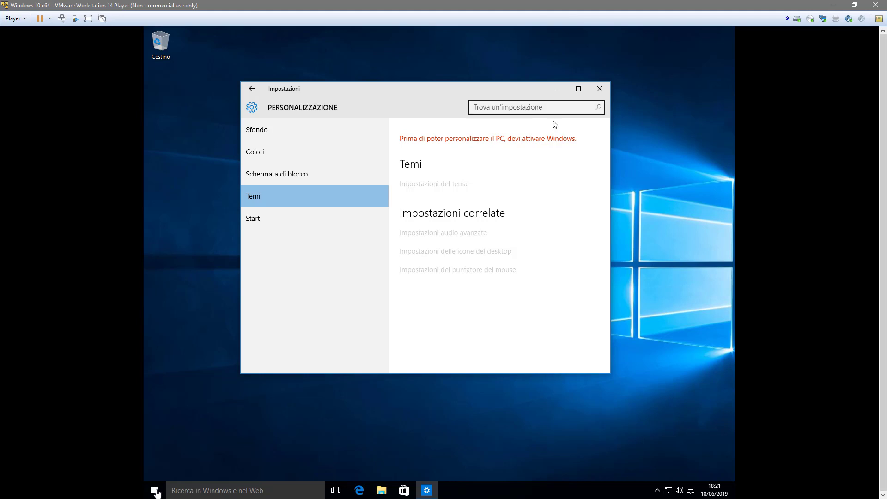
pyautogui.click(599, 89)
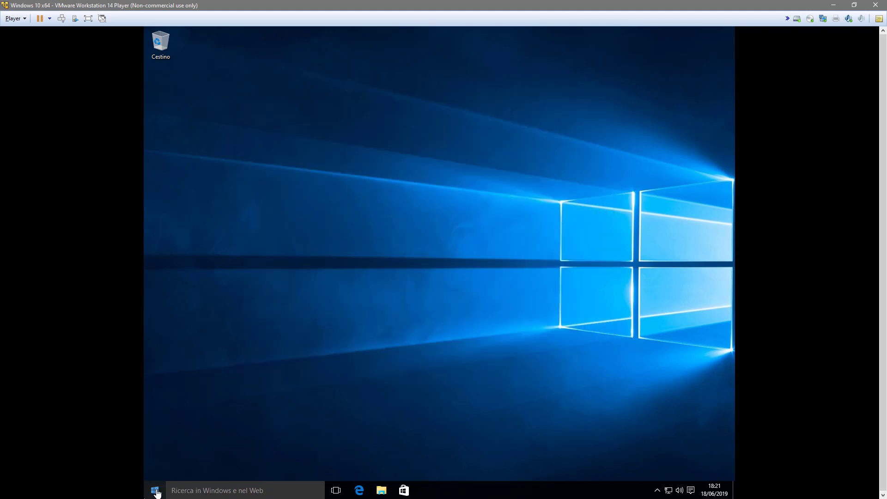
# - Open the Windows Update page of the Aggiornamento e sicurezza settings
pyautogui.click(155, 490)
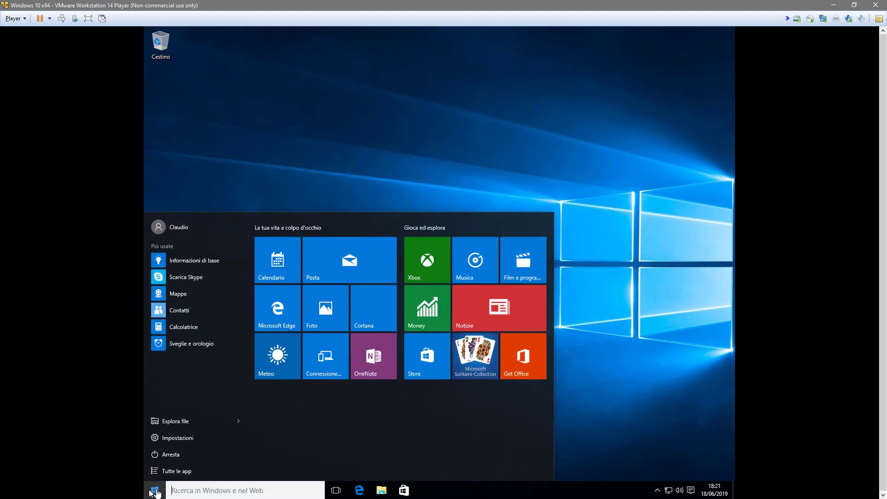
pyautogui.click(168, 438)
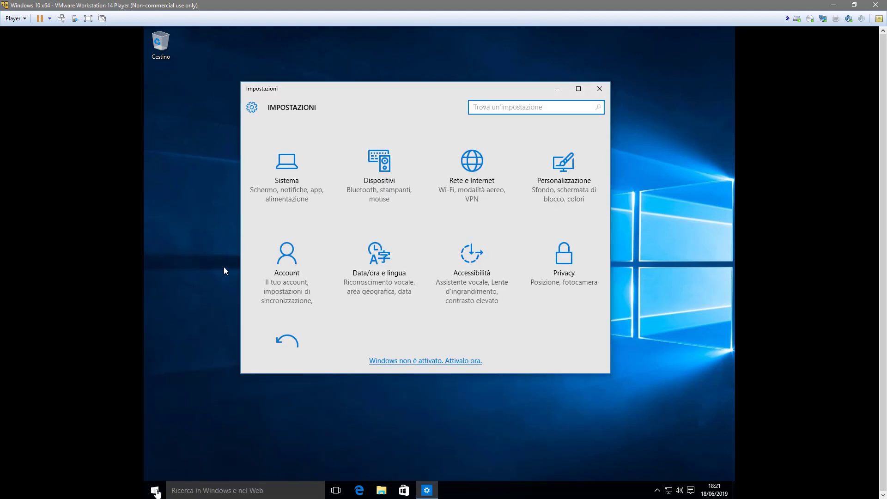
pyautogui.scroll(-3, 384, 204)
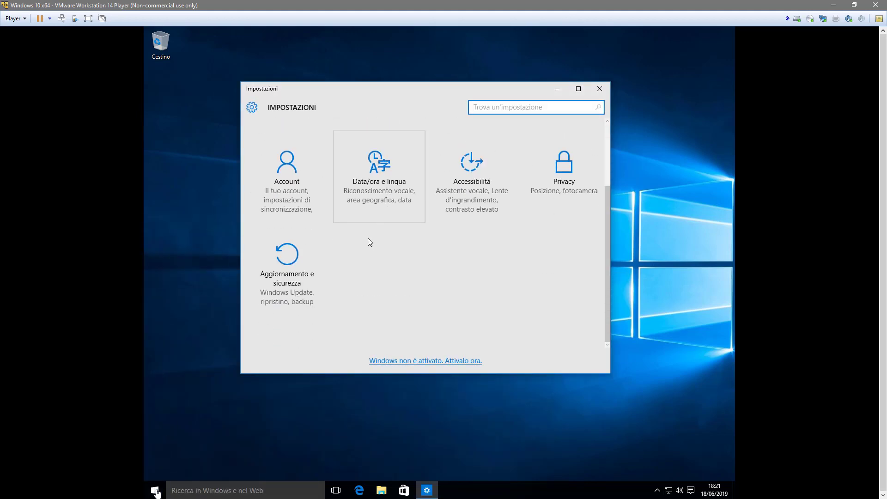
pyautogui.click(284, 268)
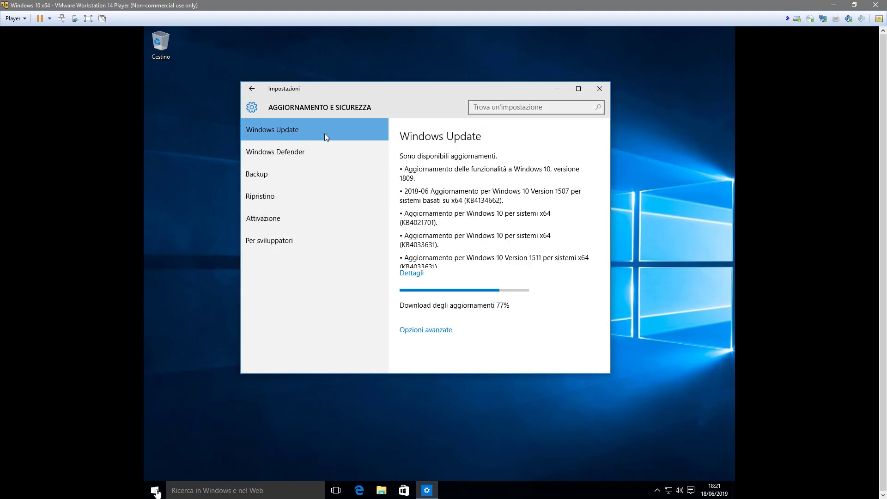
# - Examine the list of available updates, highlighting the version number 1809 of the Windows 10 feature update
pyautogui.scroll(-3, 481, 240)
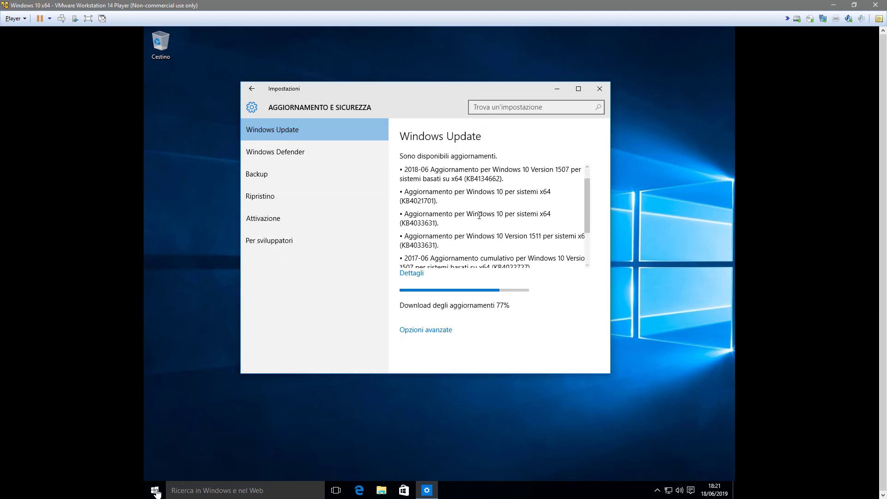
pyautogui.scroll(3, 480, 222)
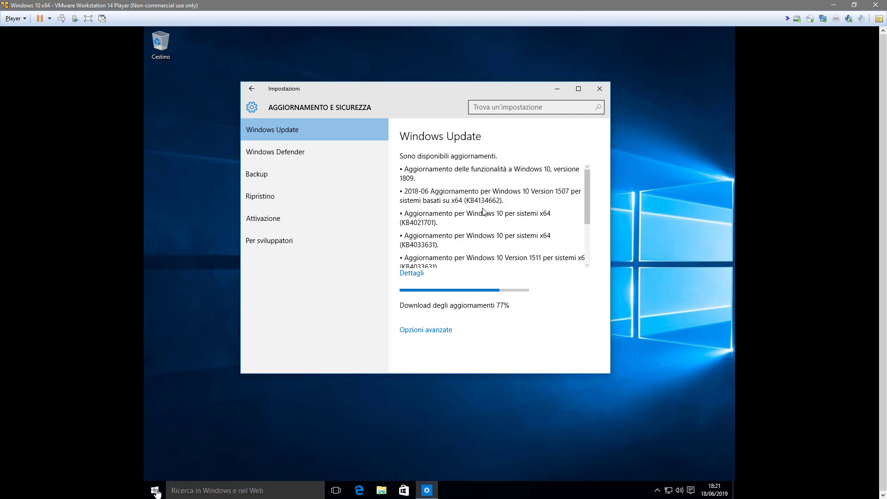
pyautogui.scroll(-3, 485, 213)
pyautogui.scroll(3, 488, 211)
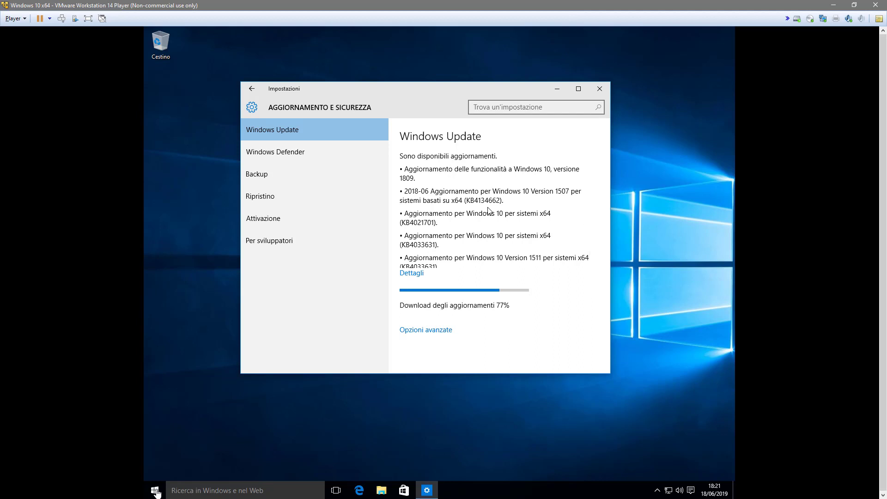
pyautogui.doubleClick(401, 179)
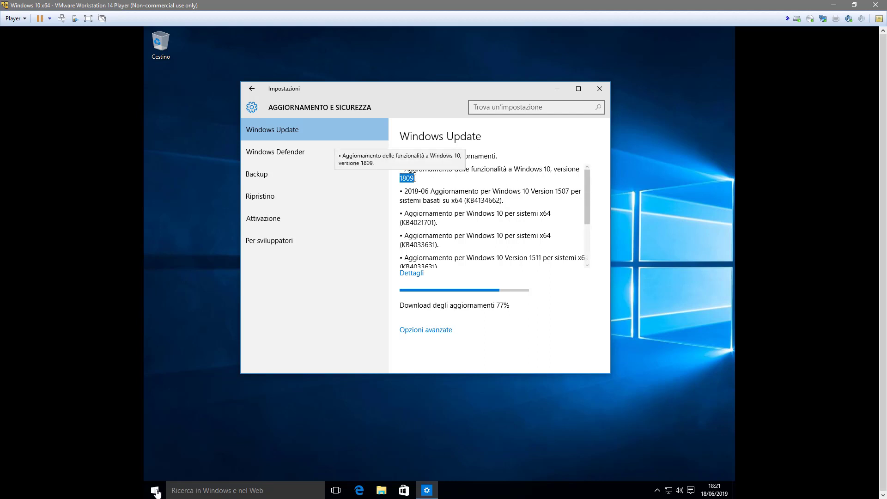
pyautogui.click(437, 186)
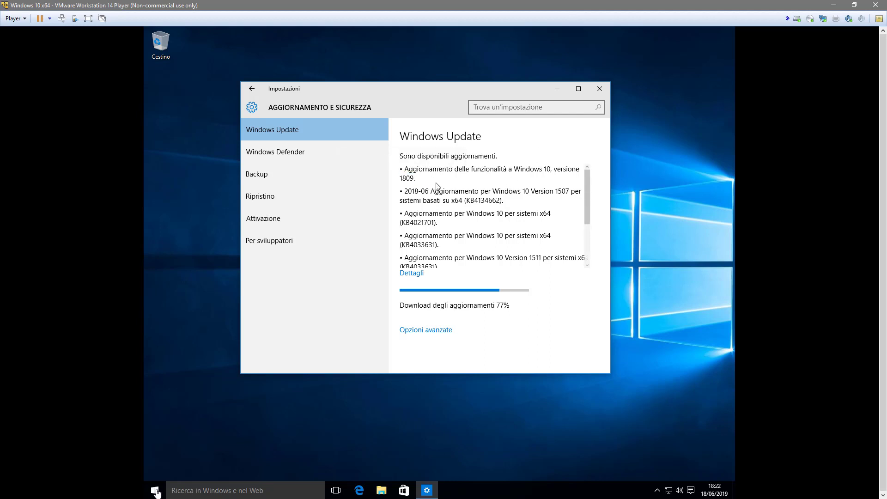